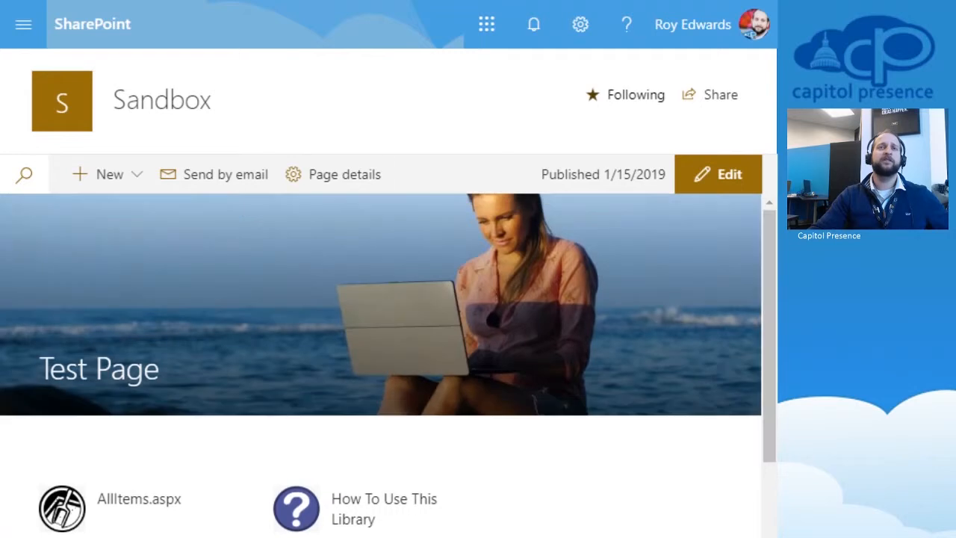
- Open the Test list from the Sandbox site's contents
{"action": "left_click", "coordinate": [580, 24]}
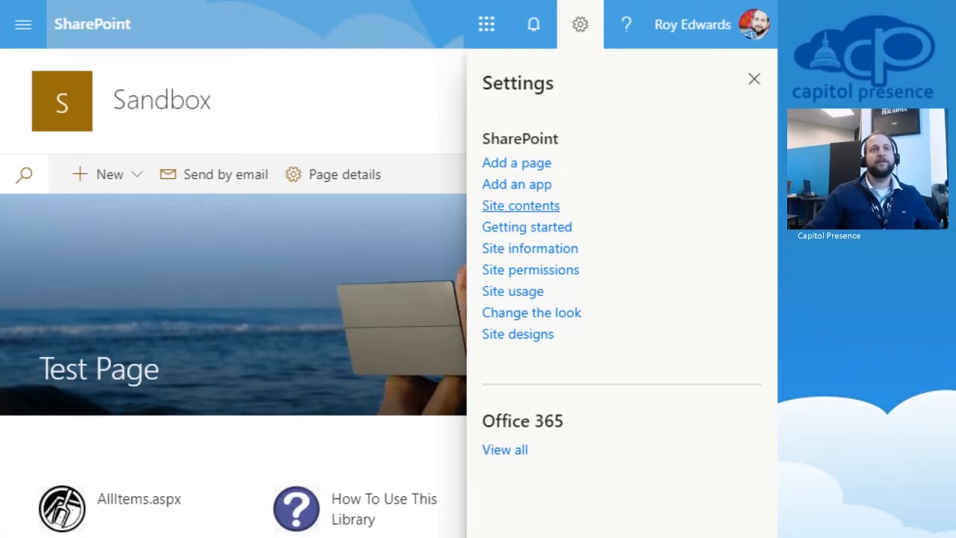
{"action": "left_click", "coordinate": [521, 206]}
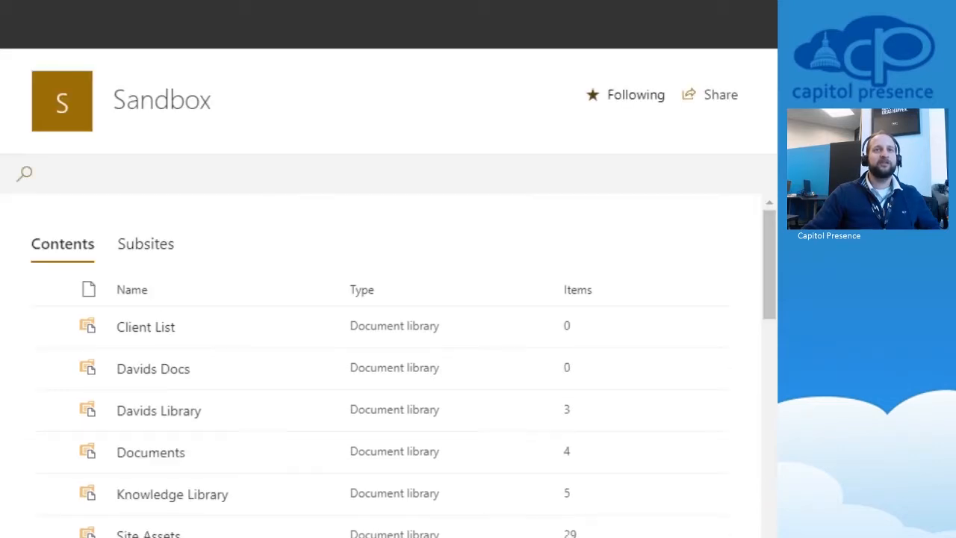
{"action": "left_click_drag", "start_coordinate": [769, 265], "coordinate": [769, 485]}
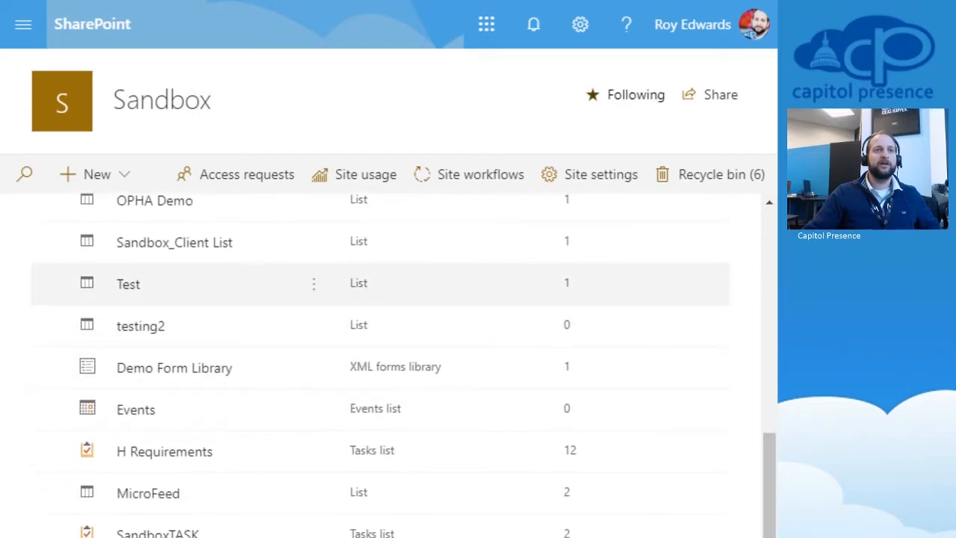
{"action": "left_click", "coordinate": [129, 285]}
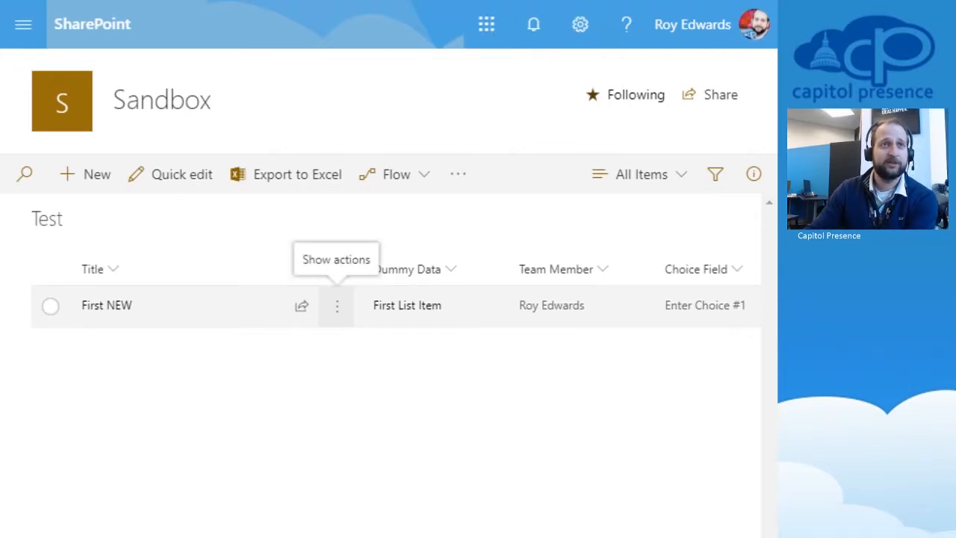
- Examine the available actions for the First NEW item, including the additional ones, for a version history option
{"action": "left_click", "coordinate": [337, 305]}
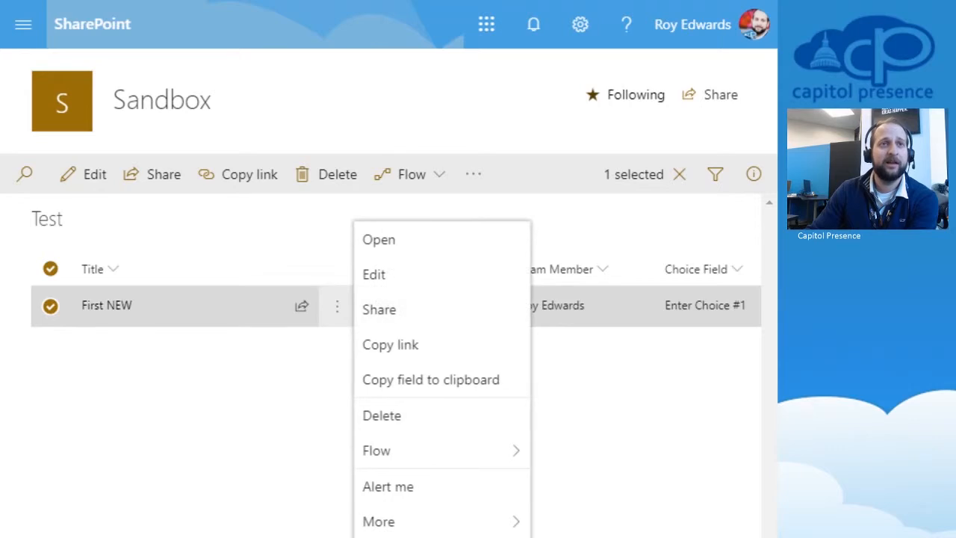
{"action": "mouse_move", "coordinate": [418, 521]}
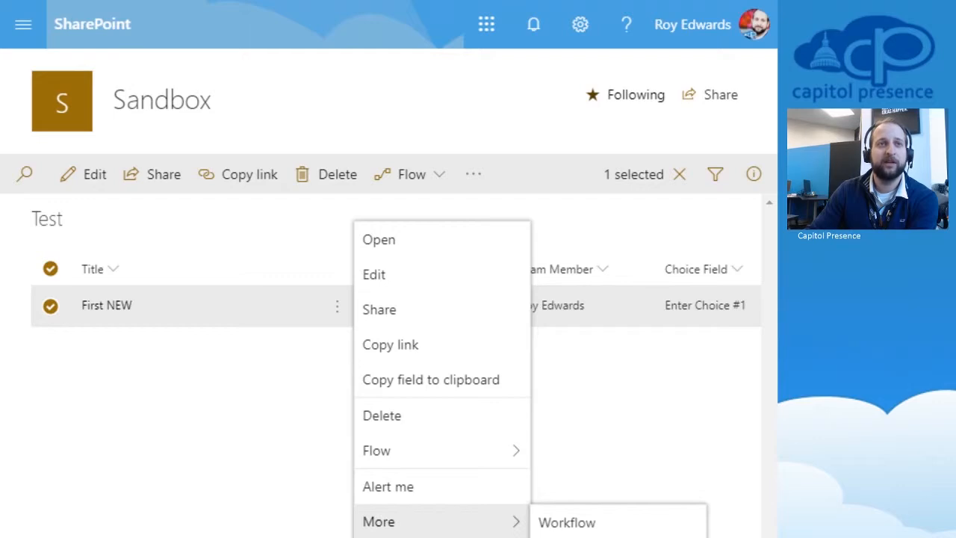
{"action": "key", "text": "Escape"}
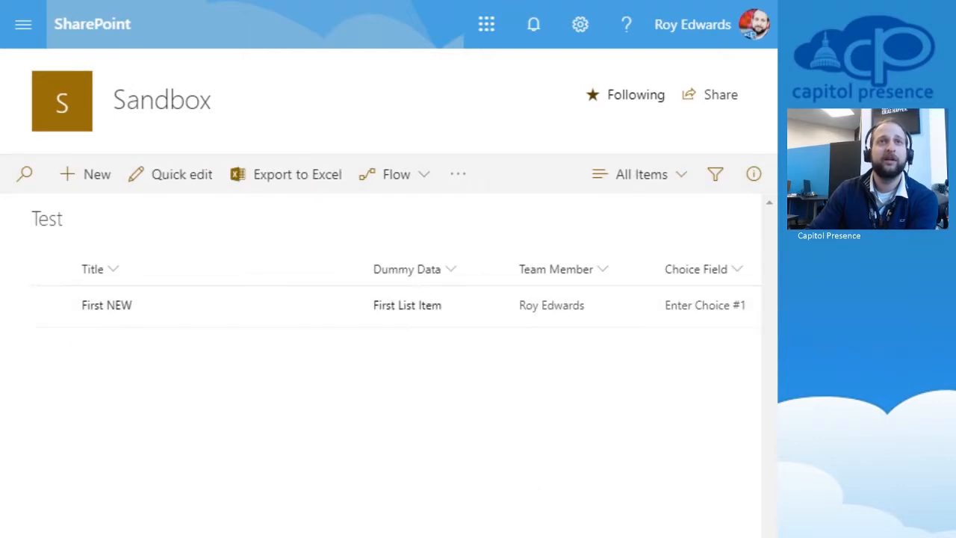
- Open the versioning settings of the Test list
{"action": "left_click", "coordinate": [580, 24]}
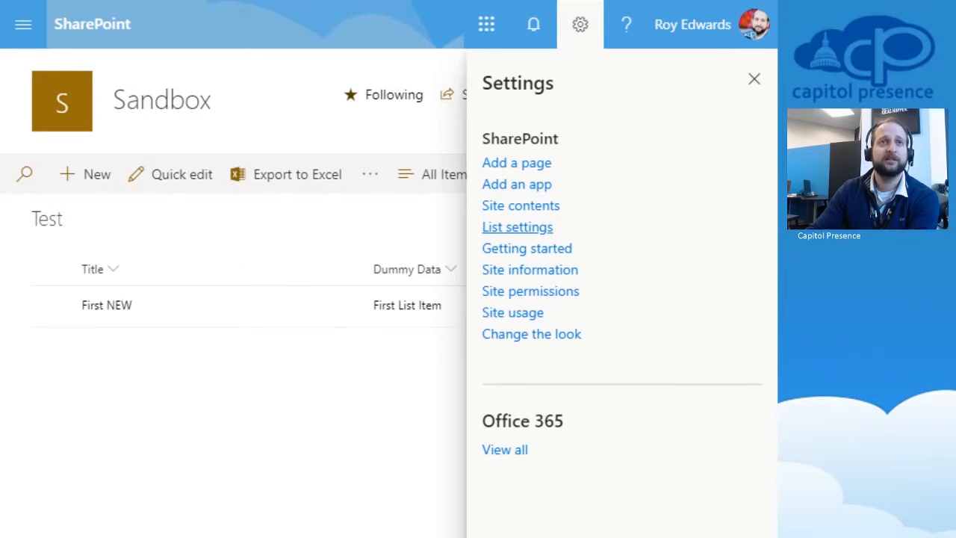
{"action": "left_click", "coordinate": [517, 226]}
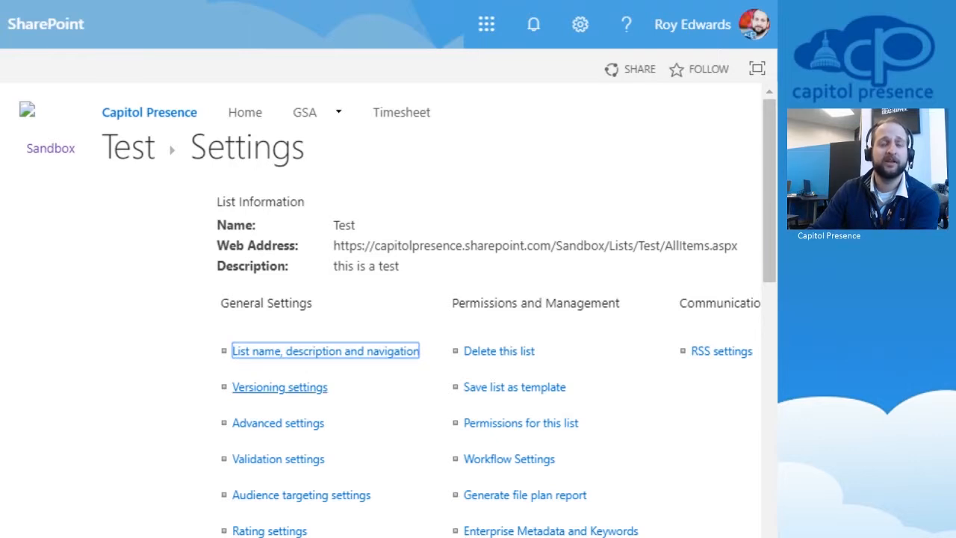
{"action": "left_click", "coordinate": [279, 387]}
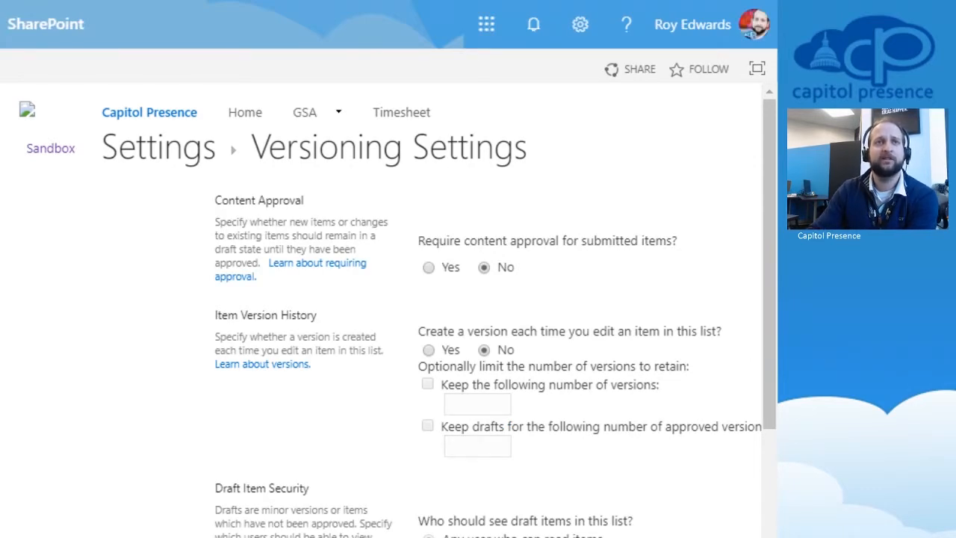
- Enable version creation on each item edit, limit the retained versions to 10, and save the versioning settings
{"action": "left_click", "coordinate": [429, 351]}
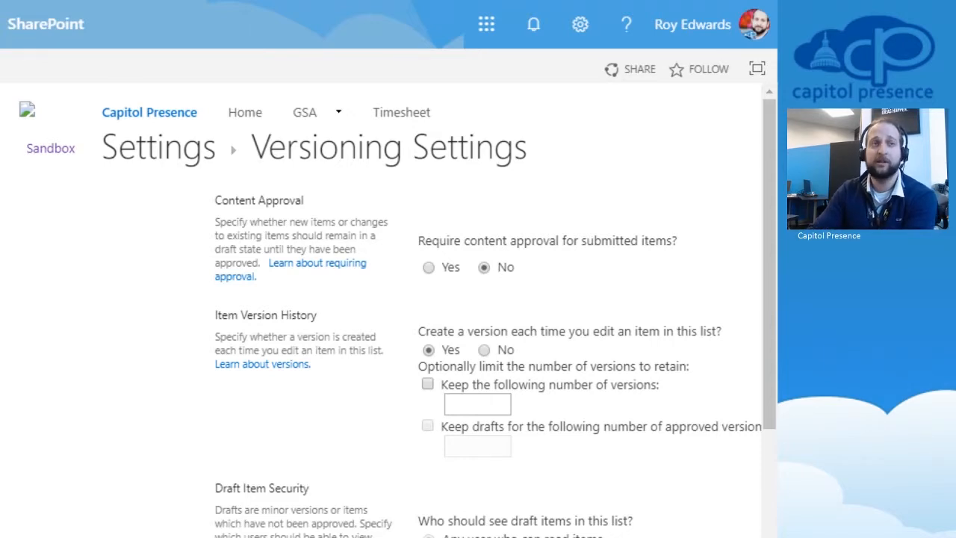
{"action": "left_click", "coordinate": [428, 384]}
{"action": "left_click", "coordinate": [478, 404]}
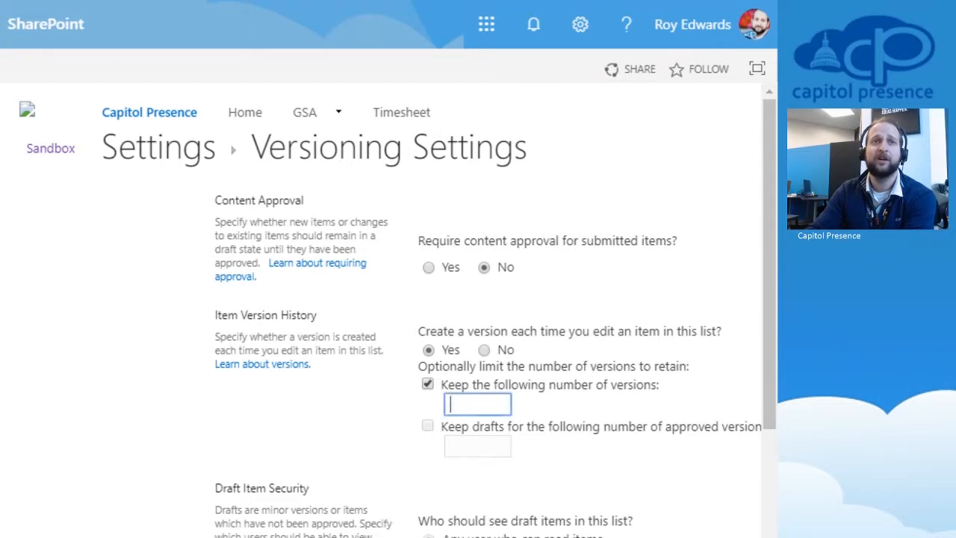
{"action": "type", "text": "10"}
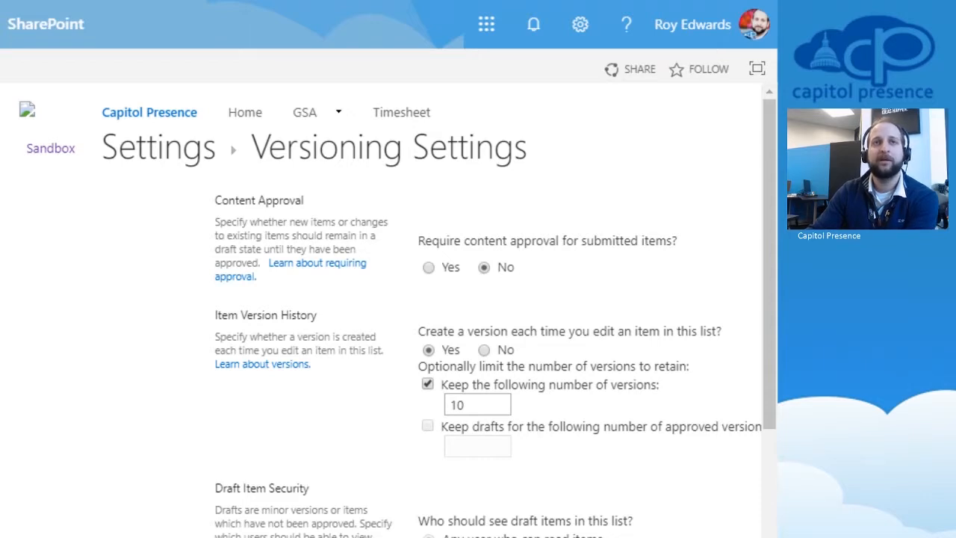
{"action": "scroll", "coordinate": [397, 309], "scroll_direction": "down", "scroll_amount": 1}
{"action": "scroll", "coordinate": [397, 309], "scroll_direction": "down", "scroll_amount": 2}
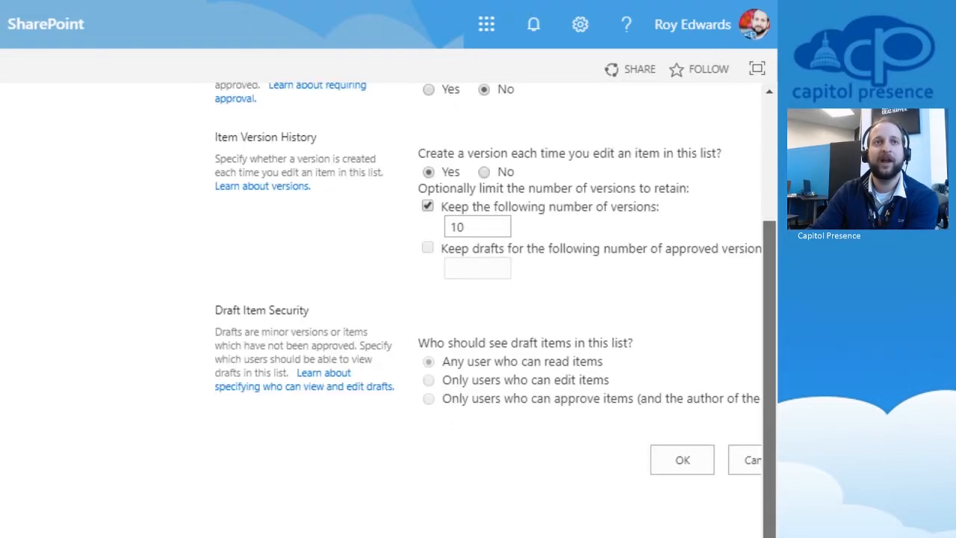
{"action": "scroll", "coordinate": [397, 309], "scroll_direction": "up", "scroll_amount": 2}
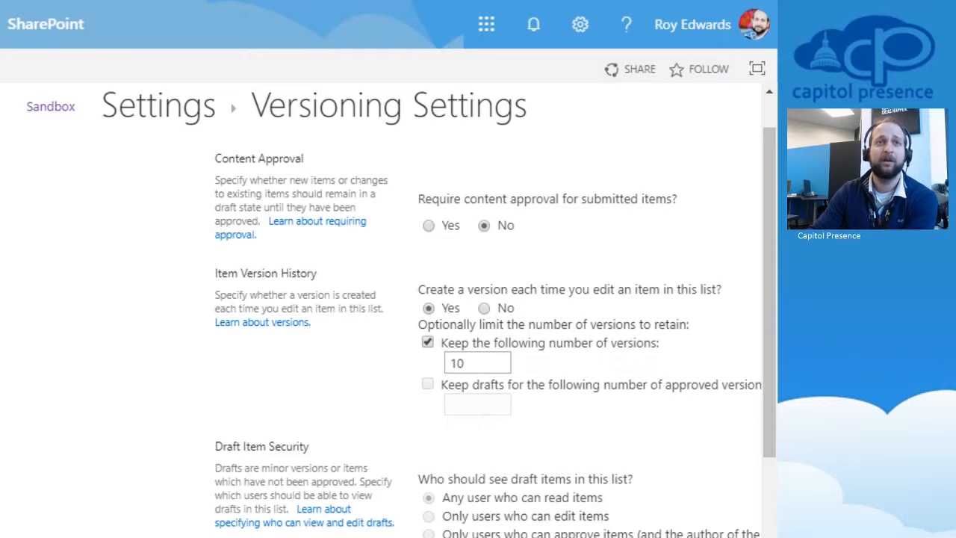
{"action": "scroll", "coordinate": [402, 309], "scroll_direction": "down", "scroll_amount": 2}
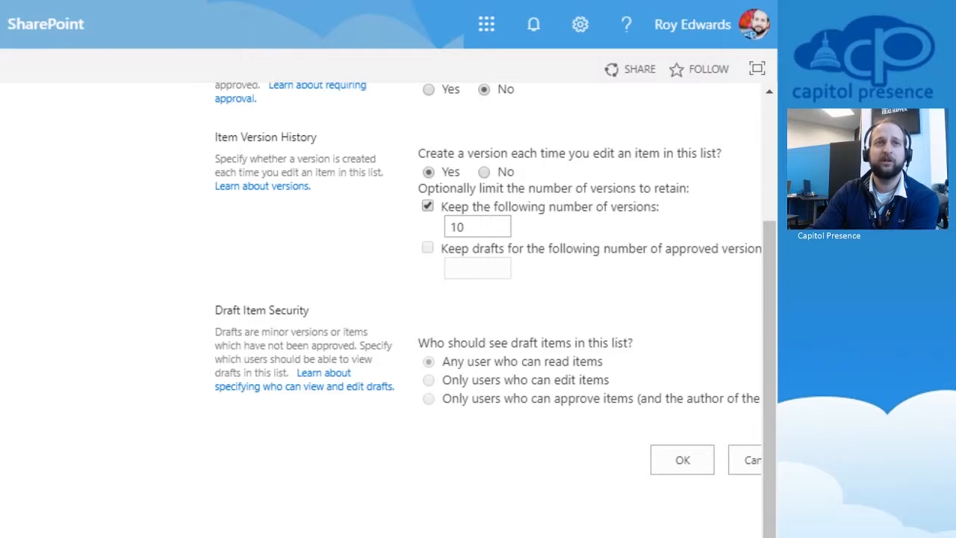
{"action": "left_click", "coordinate": [682, 460]}
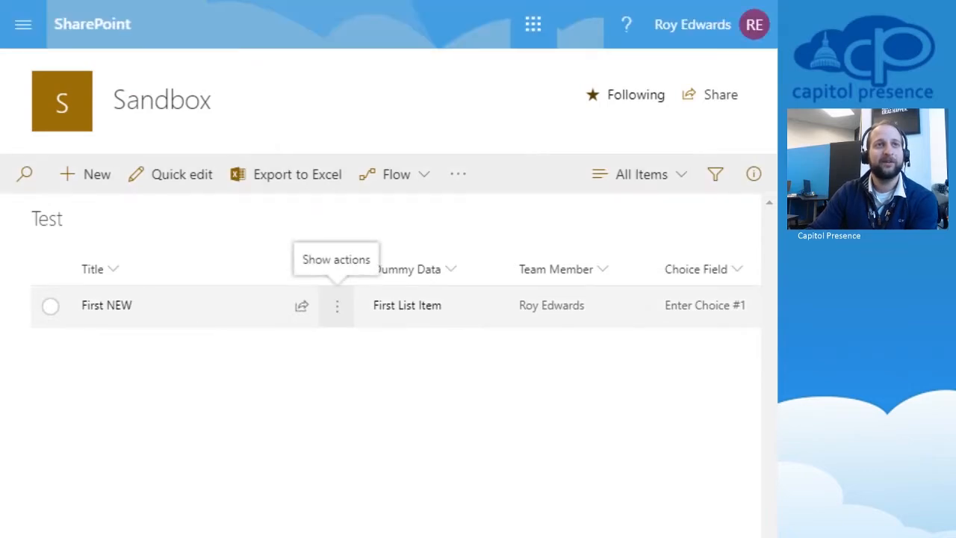
- View the version history of the First NEW item and close it
{"action": "left_click", "coordinate": [337, 305]}
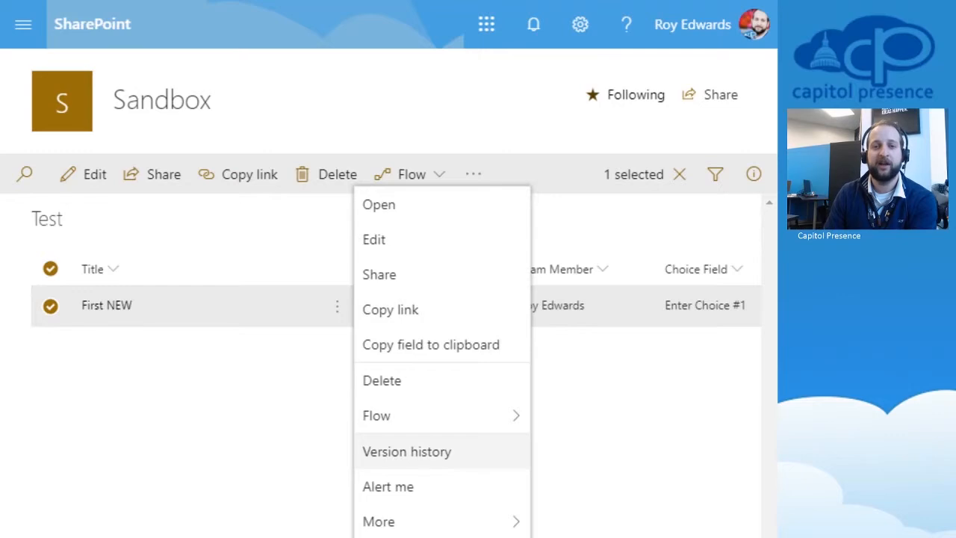
{"action": "left_click", "coordinate": [407, 451]}
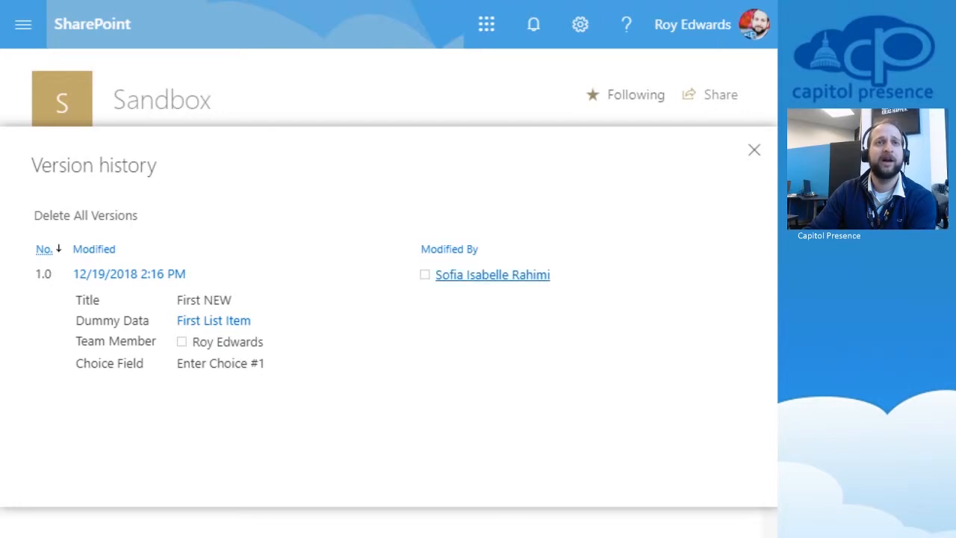
{"action": "key", "text": "Escape"}
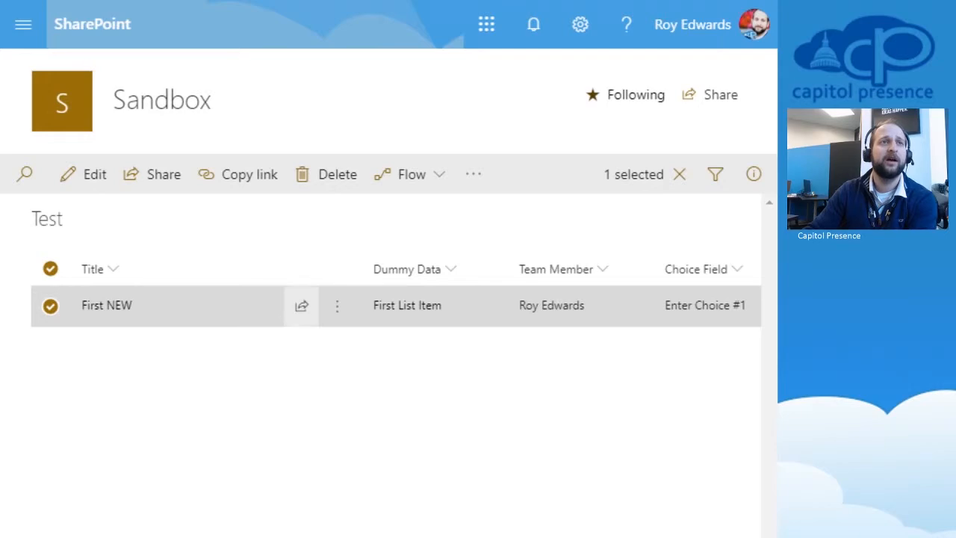
- Edit the First NEW item and set its Choice Field to Enter Choice #2
{"action": "left_click", "coordinate": [107, 305]}
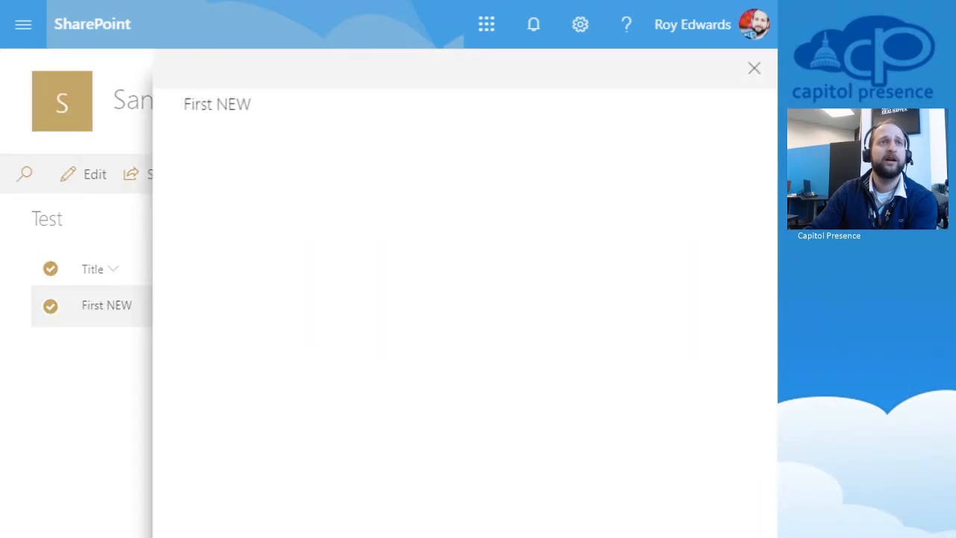
{"action": "left_click", "coordinate": [197, 68]}
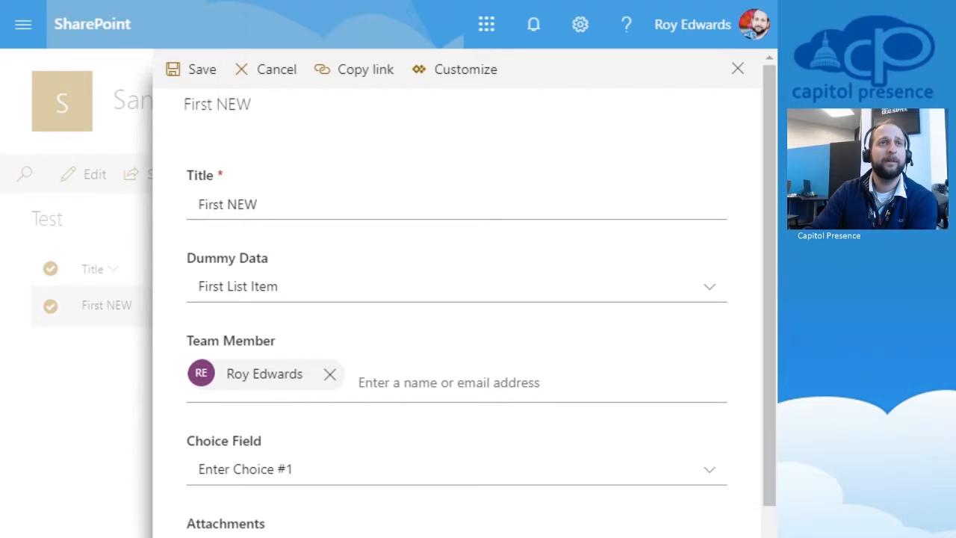
{"action": "left_click", "coordinate": [455, 469]}
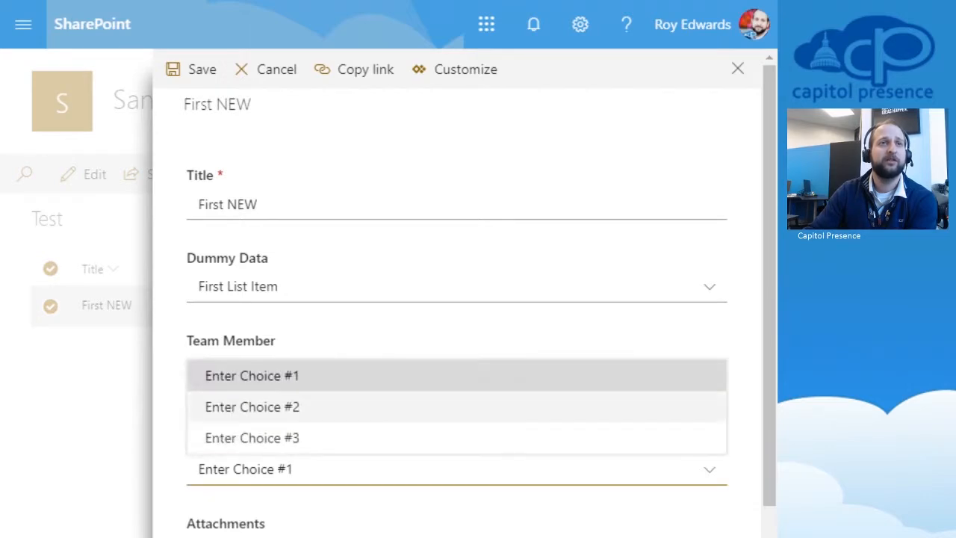
{"action": "left_click", "coordinate": [254, 406]}
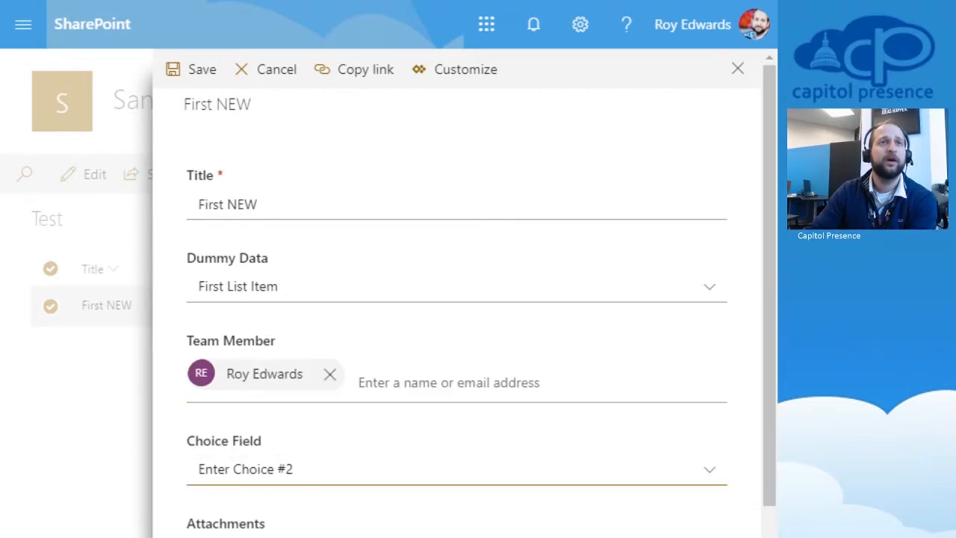
- Change the item's title to First NEW A, save it, and return to the list
{"action": "triple_click", "coordinate": [229, 205]}
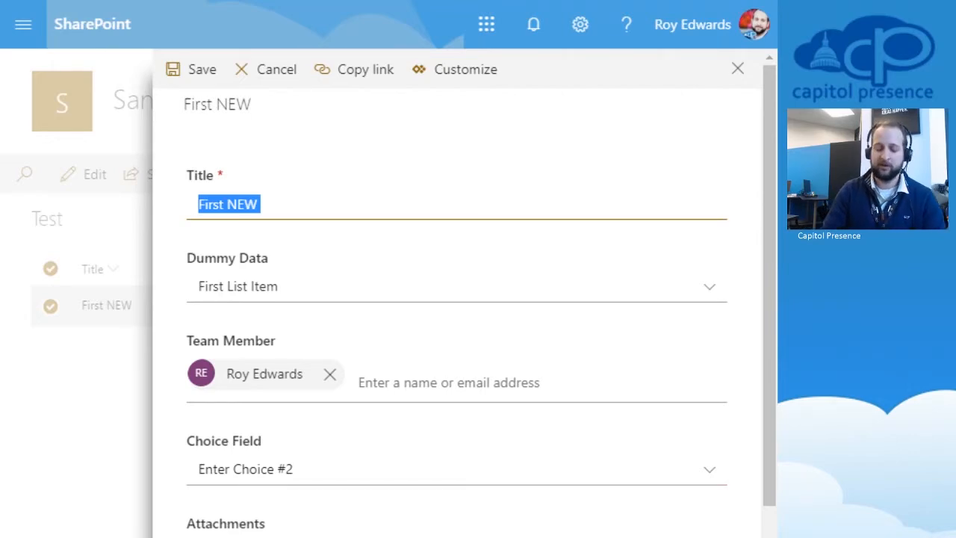
{"action": "key", "text": "Right"}
{"action": "type", "text": "A"}
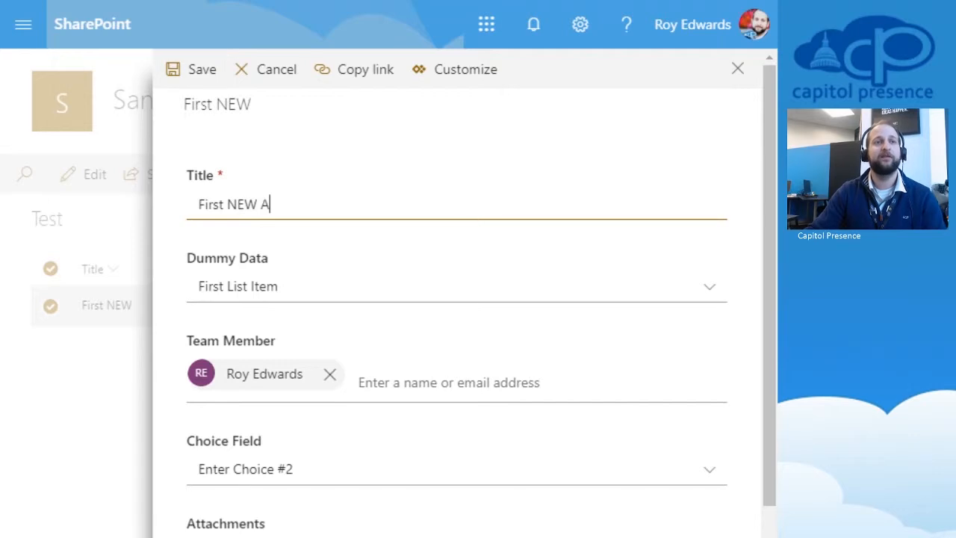
{"action": "left_click", "coordinate": [192, 69]}
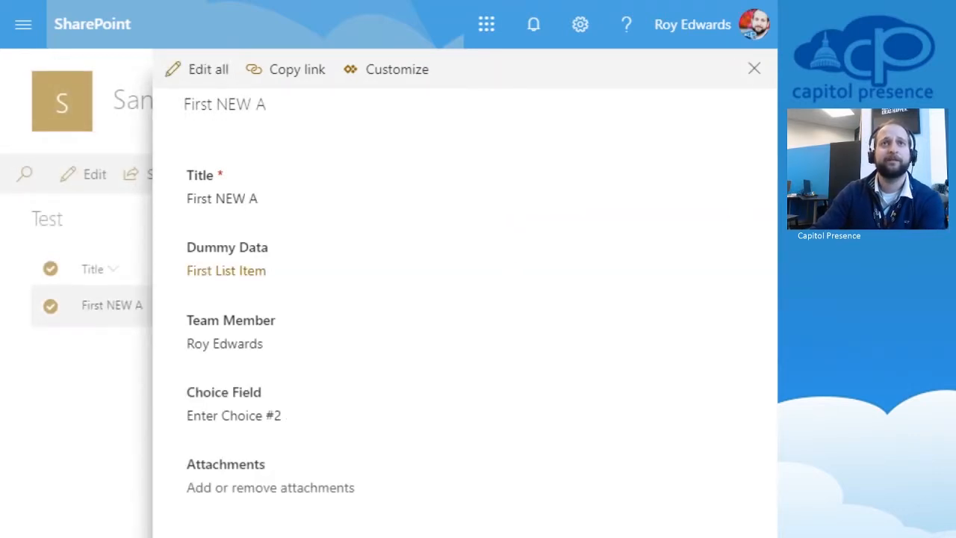
{"action": "left_click", "coordinate": [754, 68]}
{"action": "left_click", "coordinate": [388, 388]}
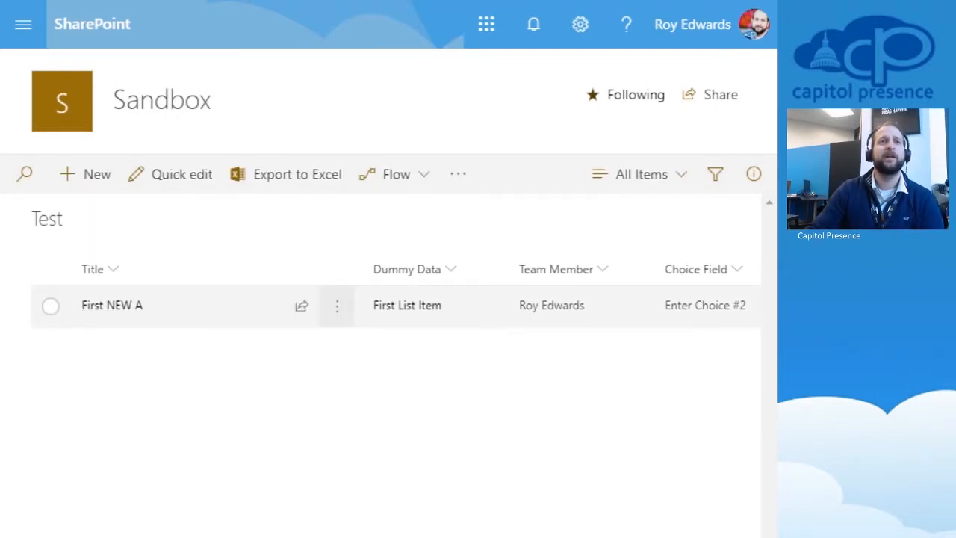
- Review the version history of the First NEW A item and the options for version 1.0, then close it and deselect the item
{"action": "left_click", "coordinate": [337, 305]}
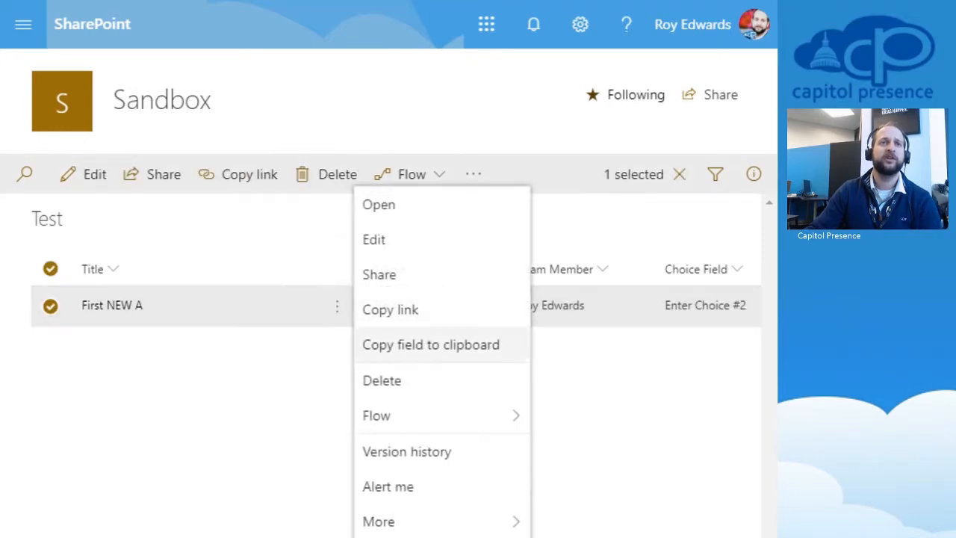
{"action": "left_click", "coordinate": [406, 451]}
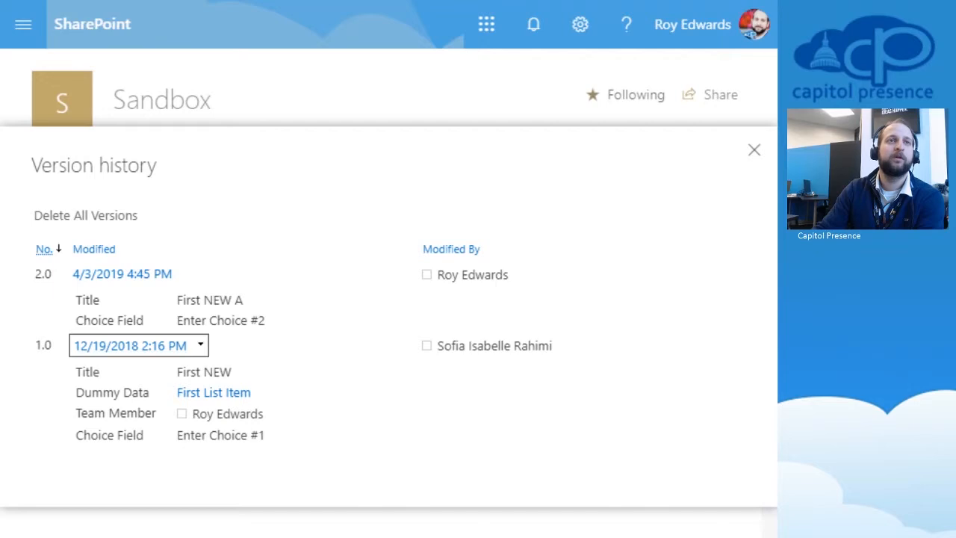
{"action": "left_click", "coordinate": [200, 345]}
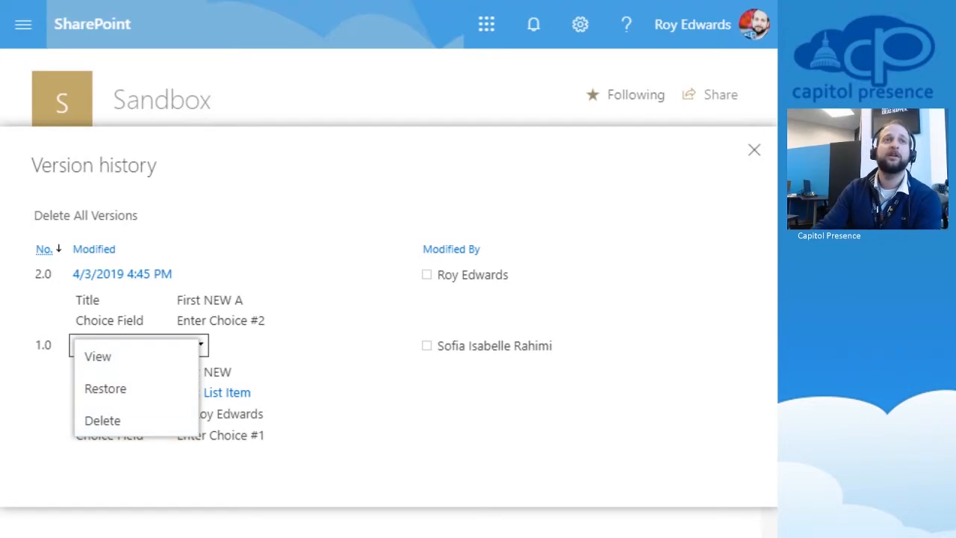
{"action": "left_click", "coordinate": [754, 150]}
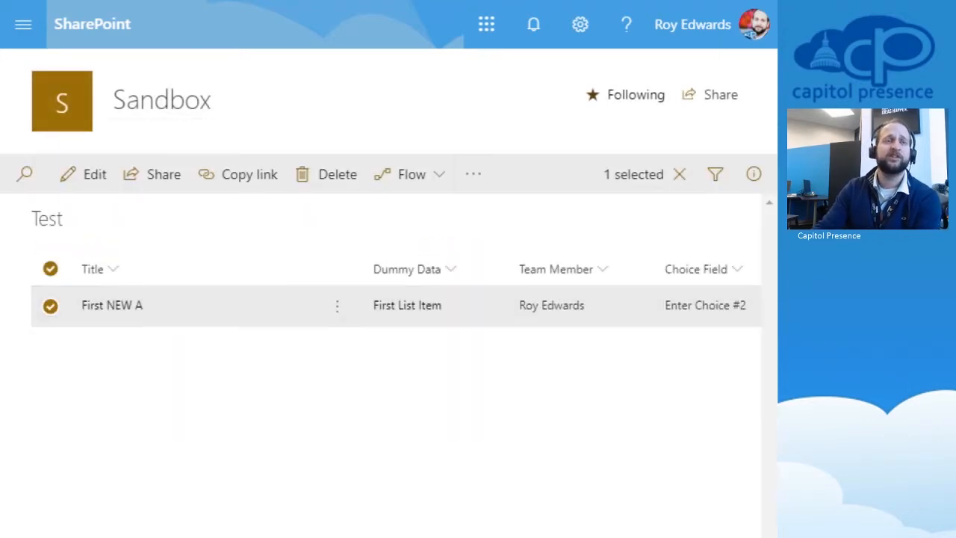
{"action": "left_click", "coordinate": [679, 175]}
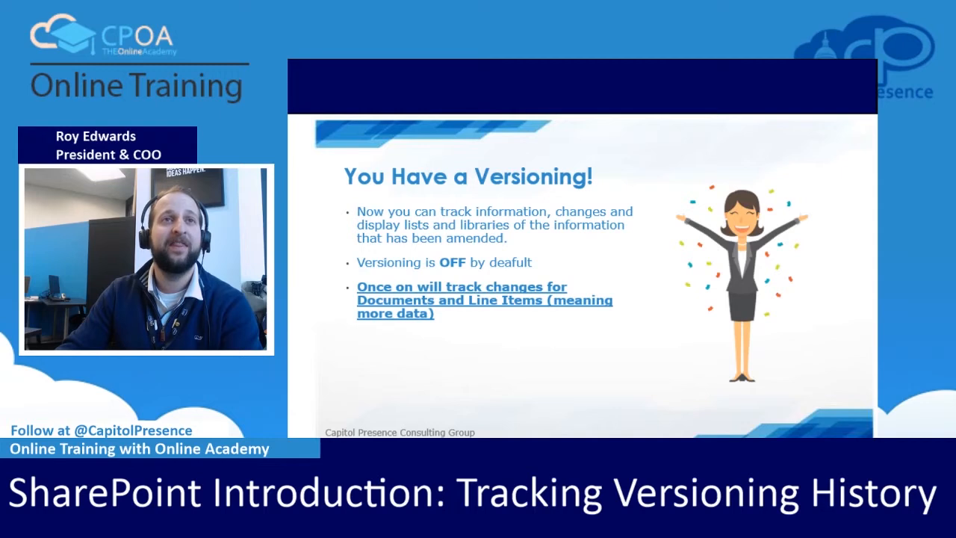
{"action": "key", "text": "Right"}
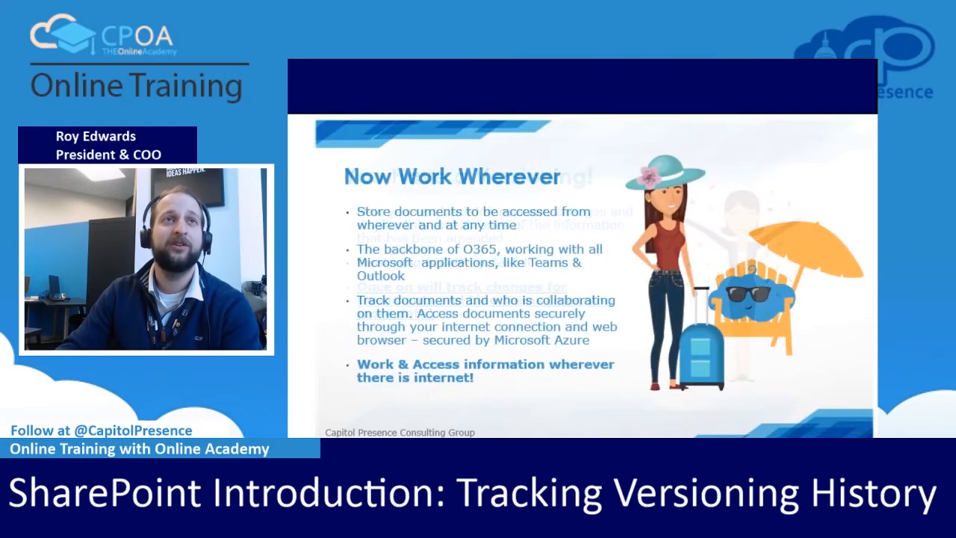